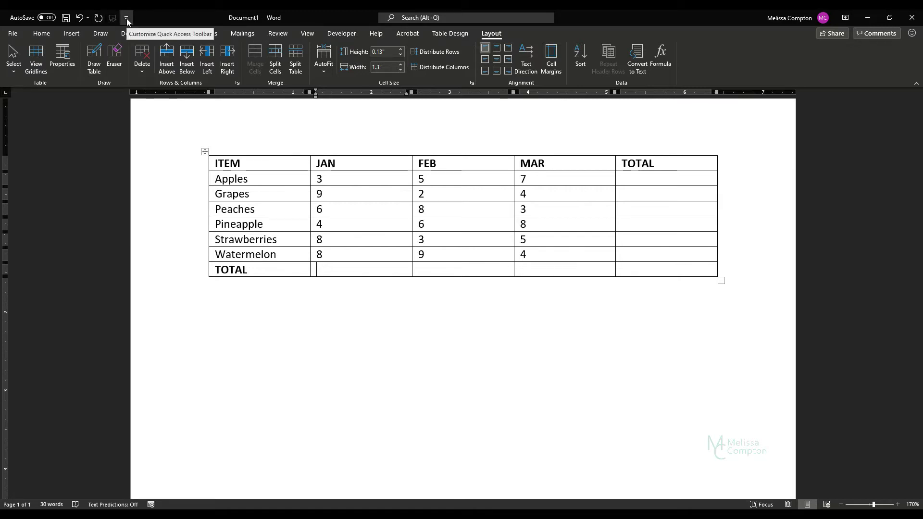
# - Add the Sum command from the All Commands list to the Quick Access Toolbar
pyautogui.click(126, 18)
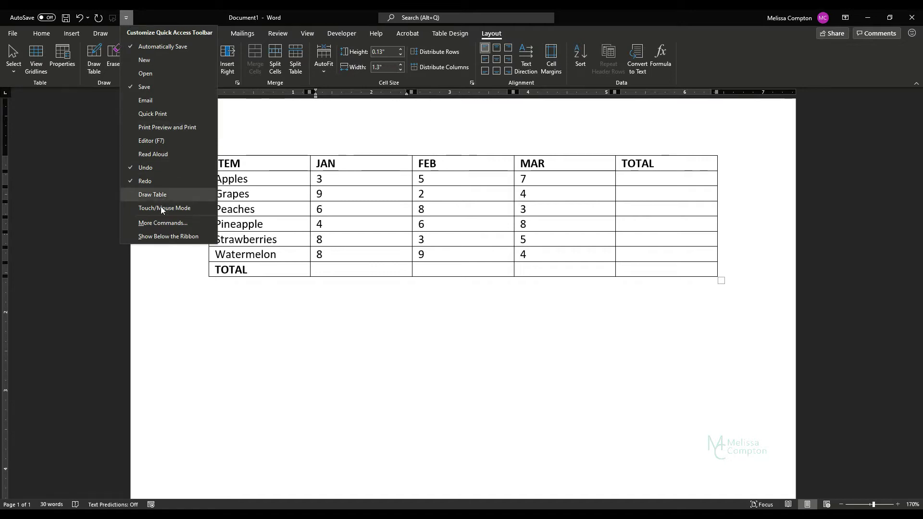
pyautogui.click(163, 223)
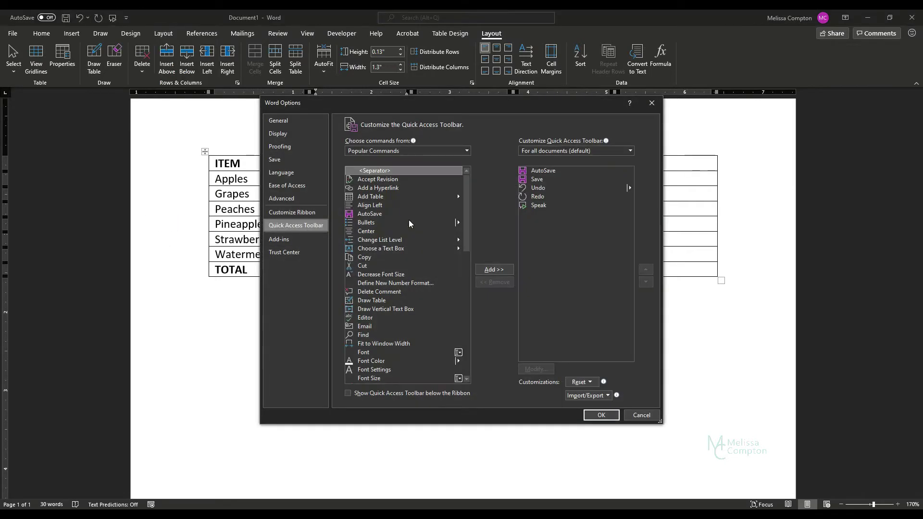
pyautogui.click(467, 151)
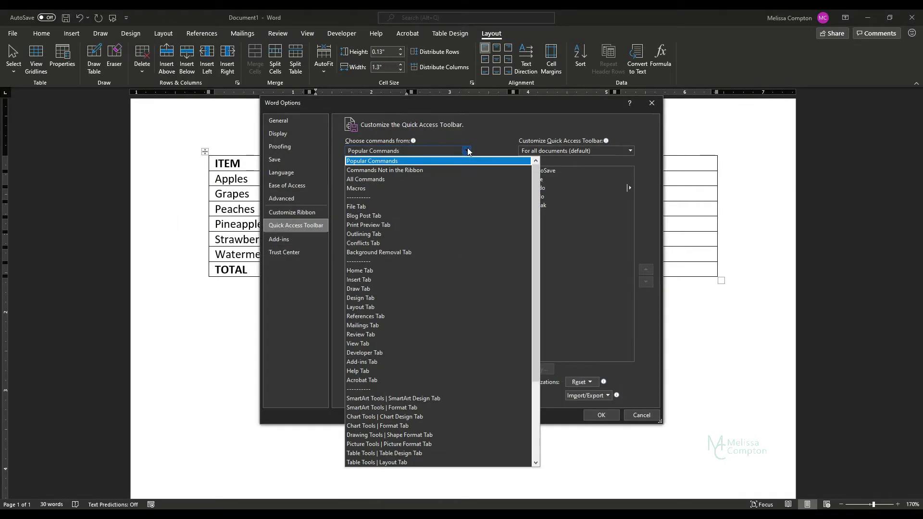
pyautogui.click(415, 179)
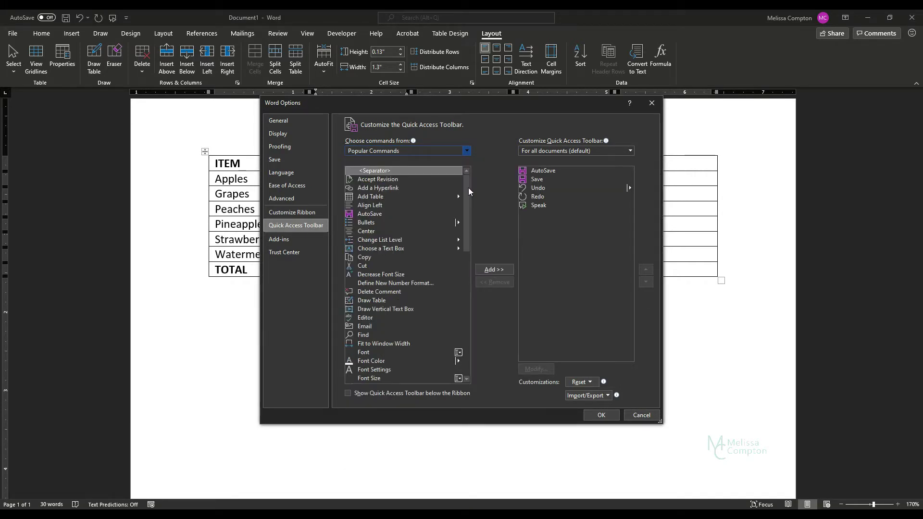
pyautogui.moveTo(468, 178); pyautogui.dragTo(473, 354)
pyautogui.scroll(1, 400, 233)
pyautogui.scroll(2, 400, 233)
pyautogui.click(364, 193)
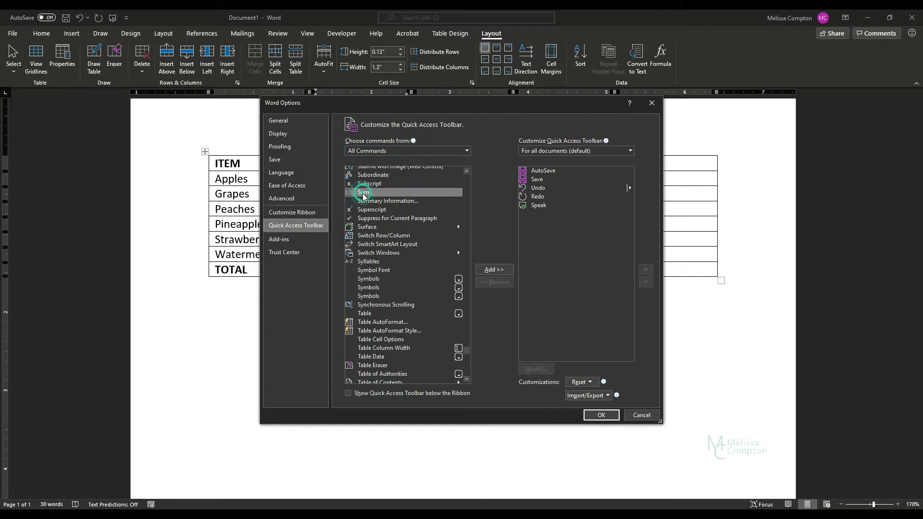
pyautogui.click(494, 270)
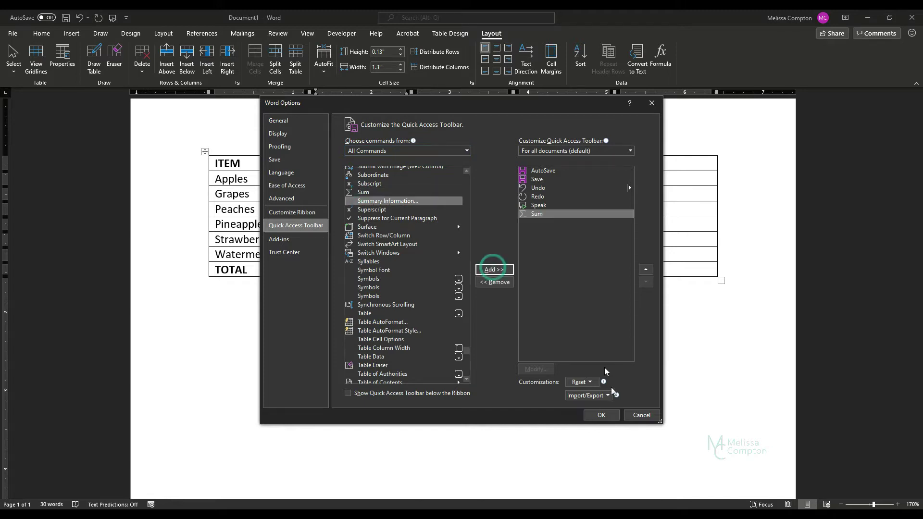
pyautogui.click(595, 414)
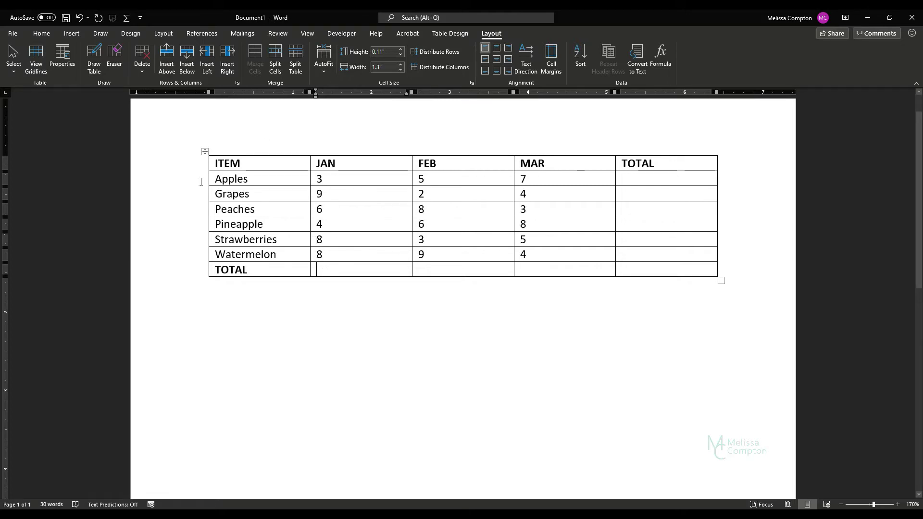
# - Insert a Sum in the JAN cell of the TOTAL row and another in the TOTAL cell of the Apples row
pyautogui.click(133, 19)
pyautogui.click(644, 176)
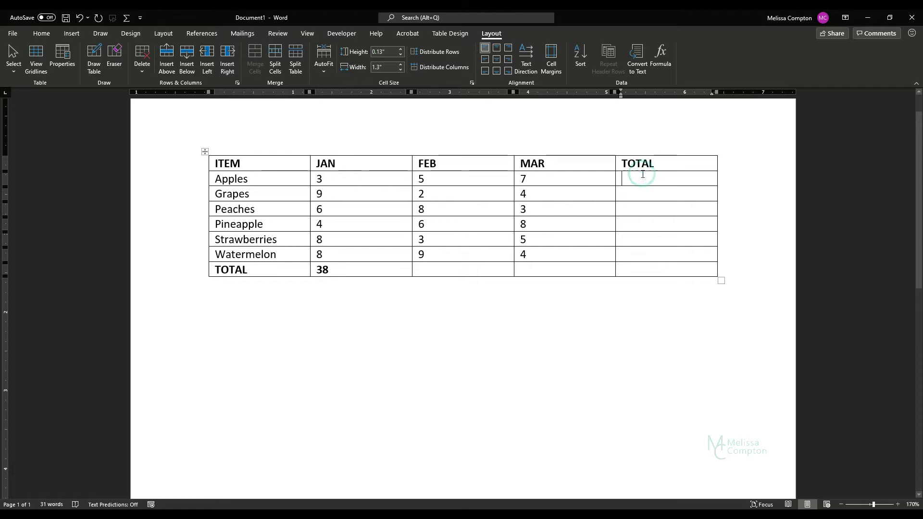
pyautogui.click(127, 18)
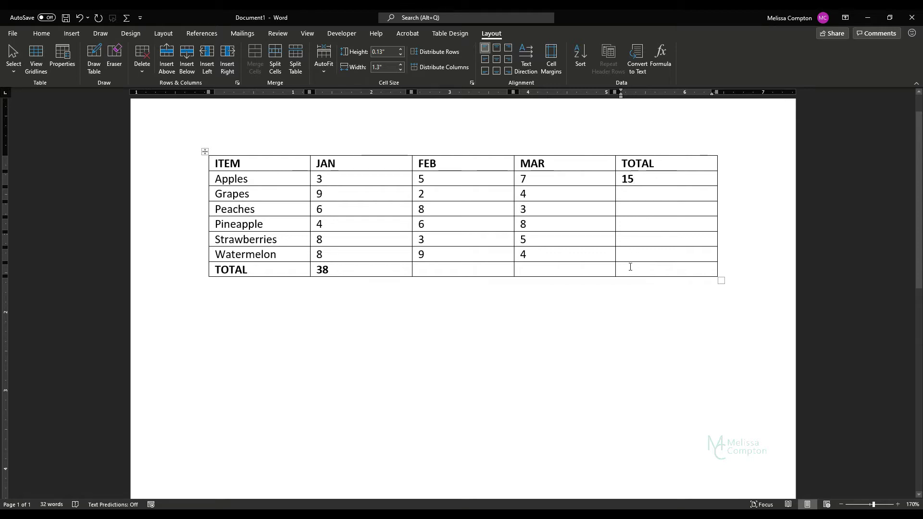
# - Copy the Apples row total into all TOTAL column cells below it and update the pasted fields to recalculate
pyautogui.click(629, 178)
pyautogui.doubleClick(629, 178)
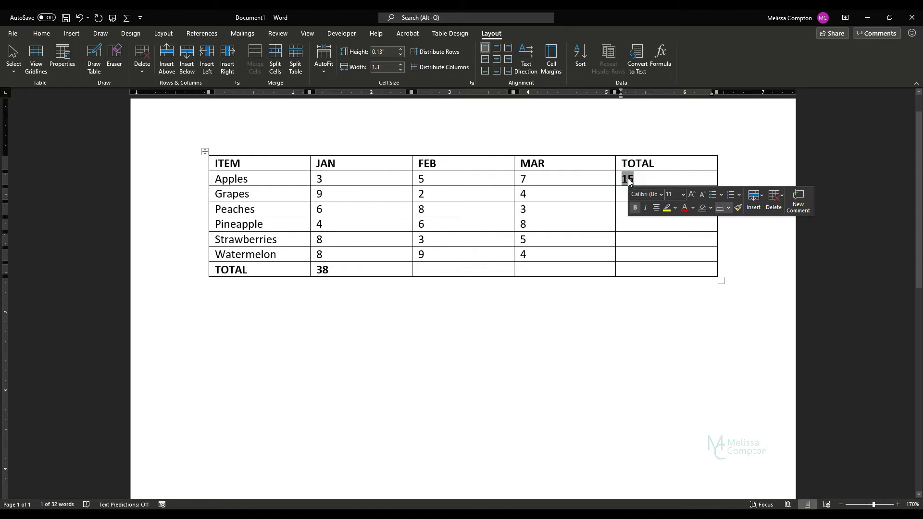
pyautogui.hotkey('ctrl', 'c')
pyautogui.moveTo(630, 194); pyautogui.dragTo(636, 266)
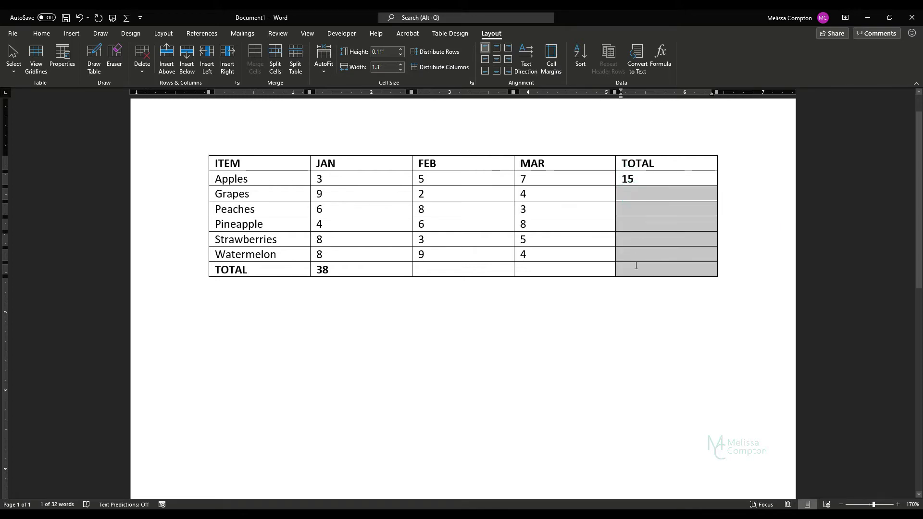
pyautogui.hotkey('ctrl', 'v')
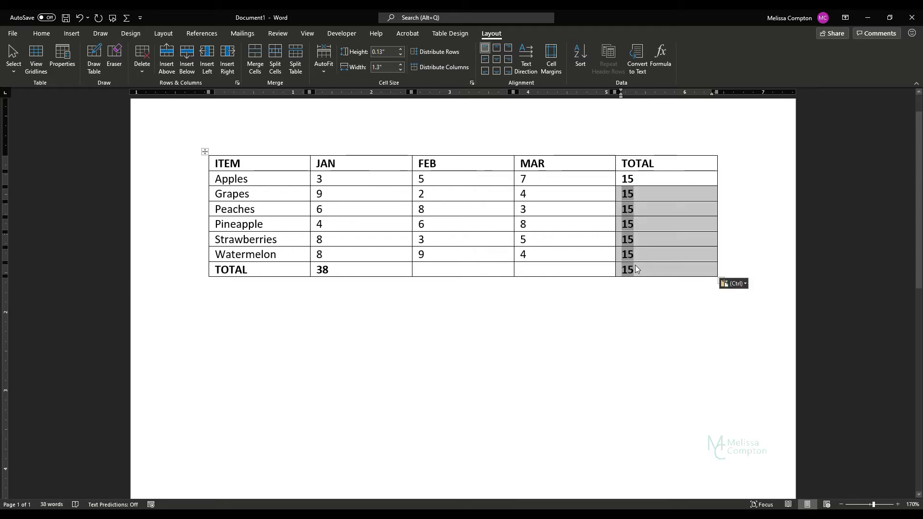
pyautogui.press('F9')
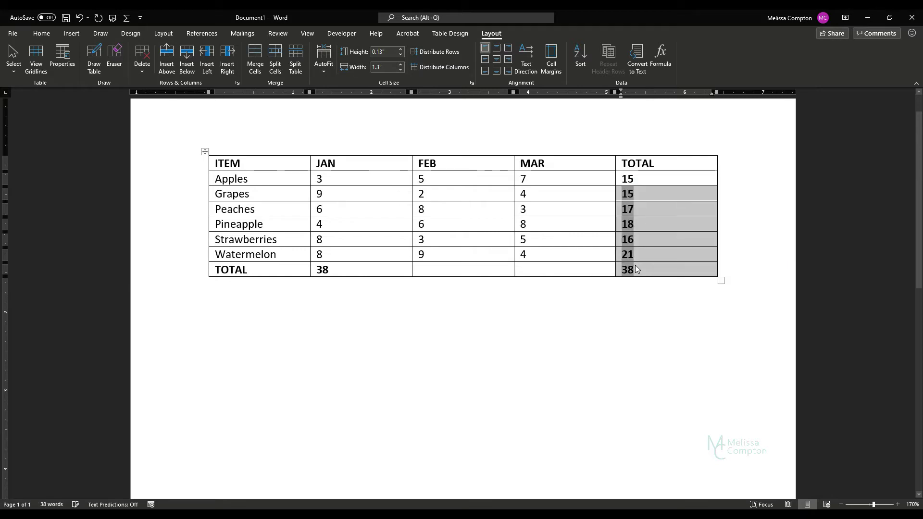
pyautogui.click(652, 194)
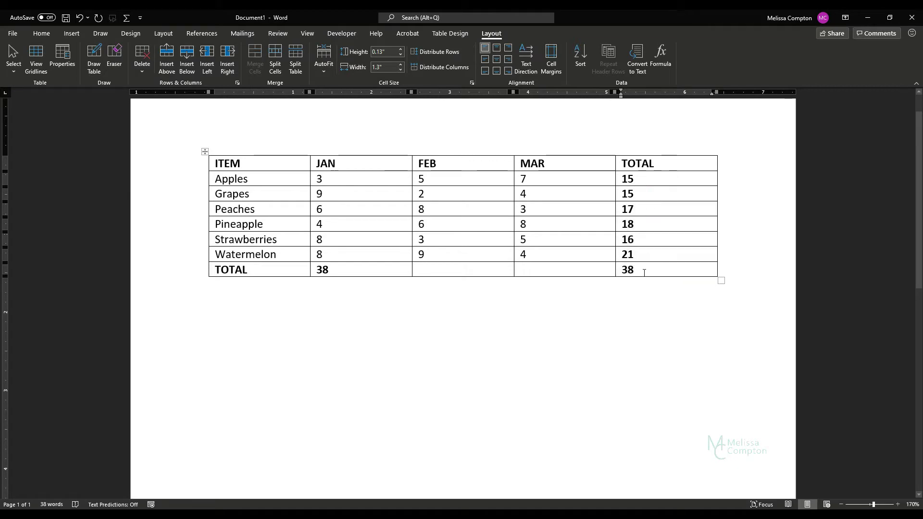
# - Clear the calculated sums from the TOTAL column and from the JAN cell of the TOTAL row, keeping the TOTAL row label
pyautogui.moveTo(644, 273); pyautogui.dragTo(623, 178)
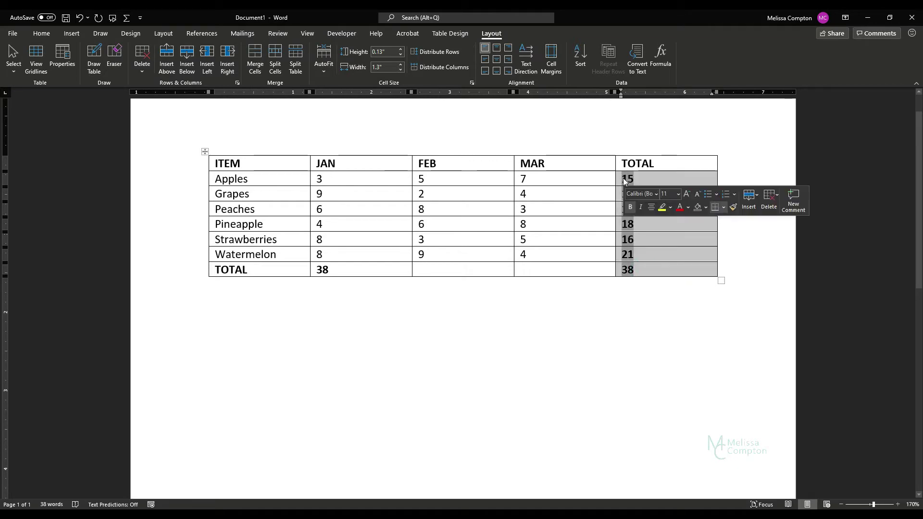
pyautogui.press('Delete')
pyautogui.click(330, 269)
pyautogui.moveTo(329, 270); pyautogui.dragTo(307, 276)
pyautogui.press('Delete')
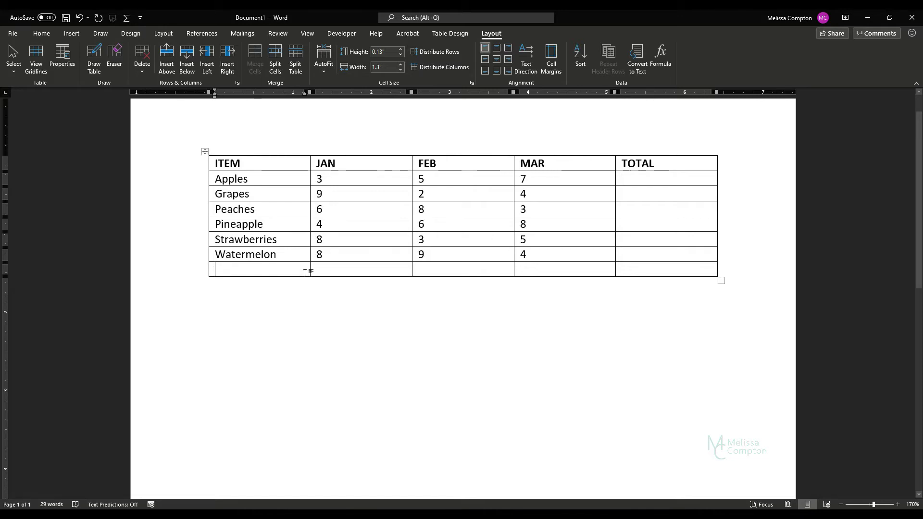
pyautogui.hotkey('ctrl', 'z')
pyautogui.click(335, 265)
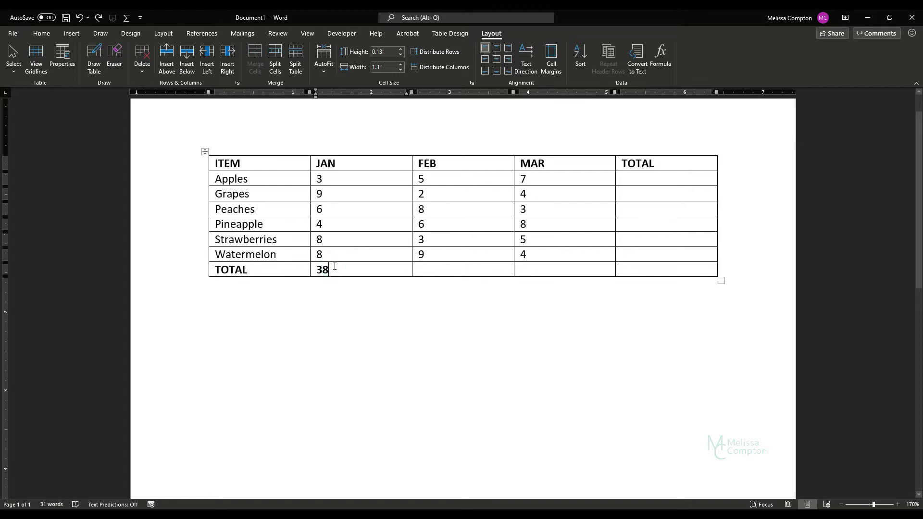
pyautogui.press('BackSpace')
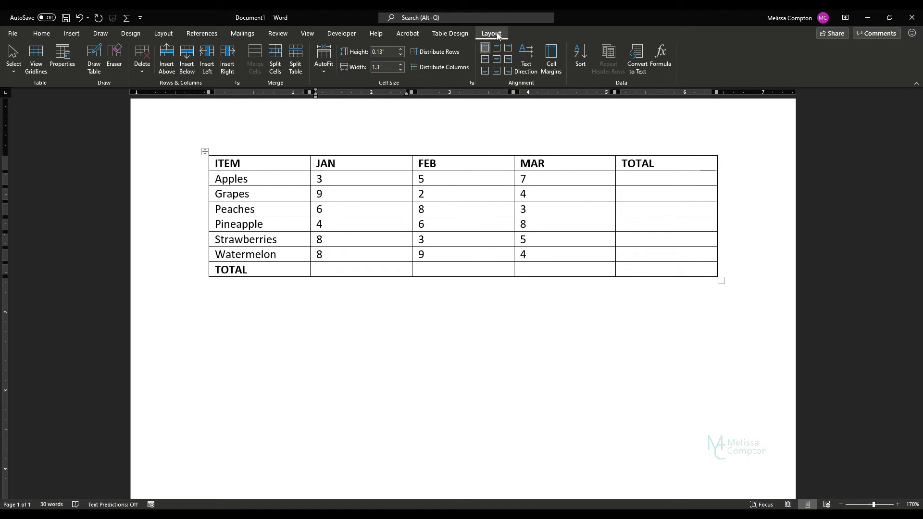
# - Try the formula =AVERAGE() without an argument in the JAN cell of the TOTAL row, replacing the suggested SUM formula
pyautogui.click(661, 63)
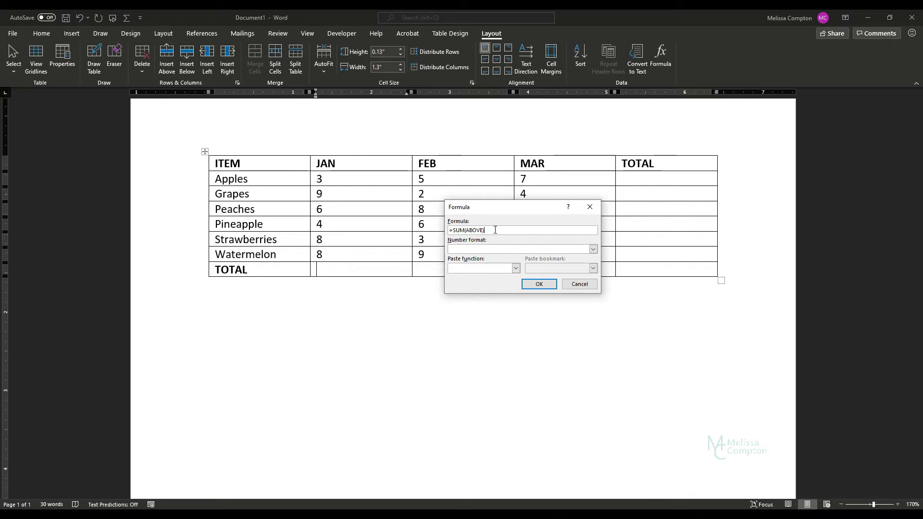
pyautogui.moveTo(490, 230); pyautogui.dragTo(455, 230)
pyautogui.press('BackSpace')
pyautogui.click(515, 269)
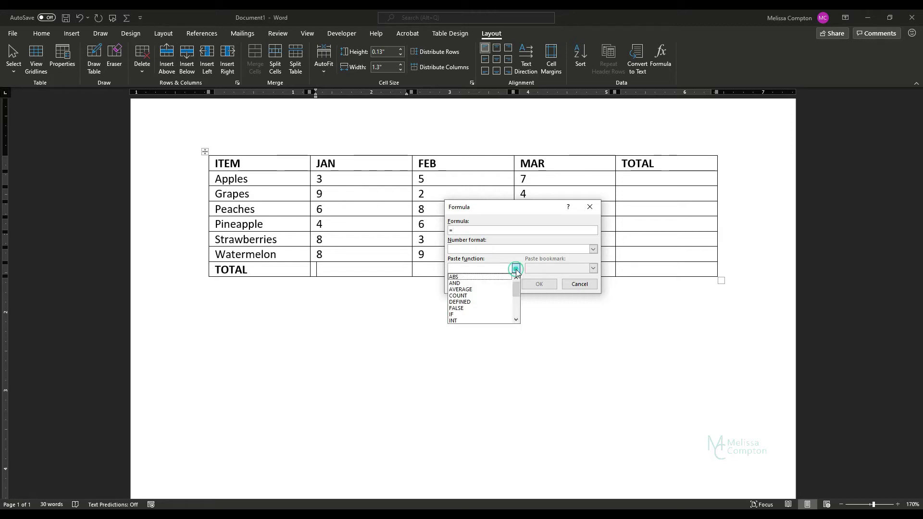
pyautogui.click(477, 289)
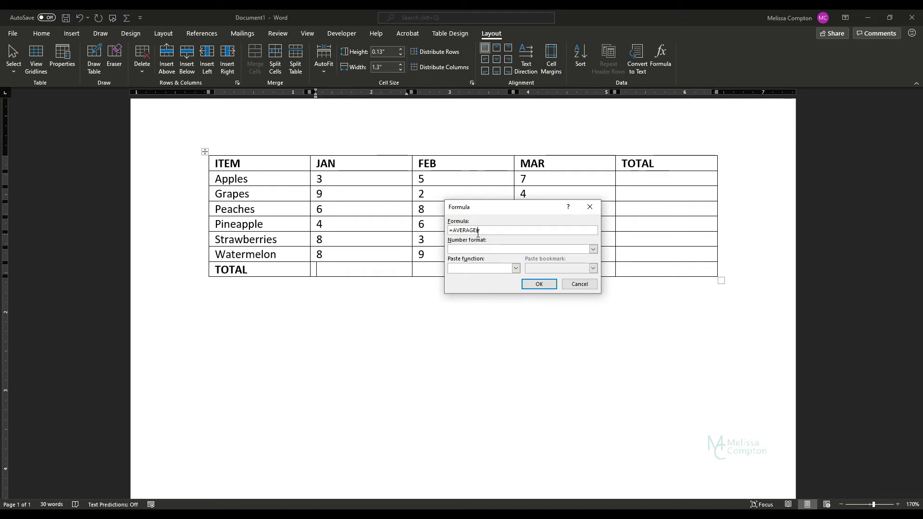
pyautogui.click(539, 284)
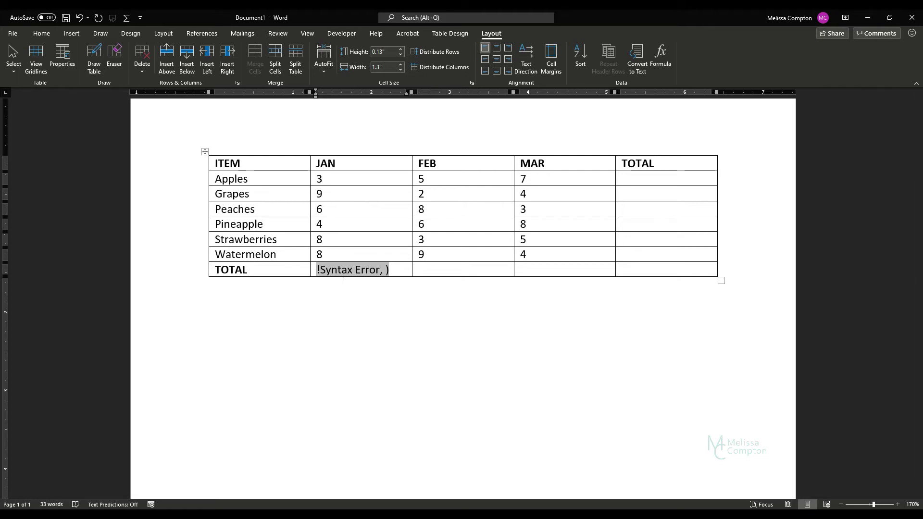
# - Correct the formula in the JAN cell of the TOTAL row to =AVERAGE(above)
pyautogui.click(667, 57)
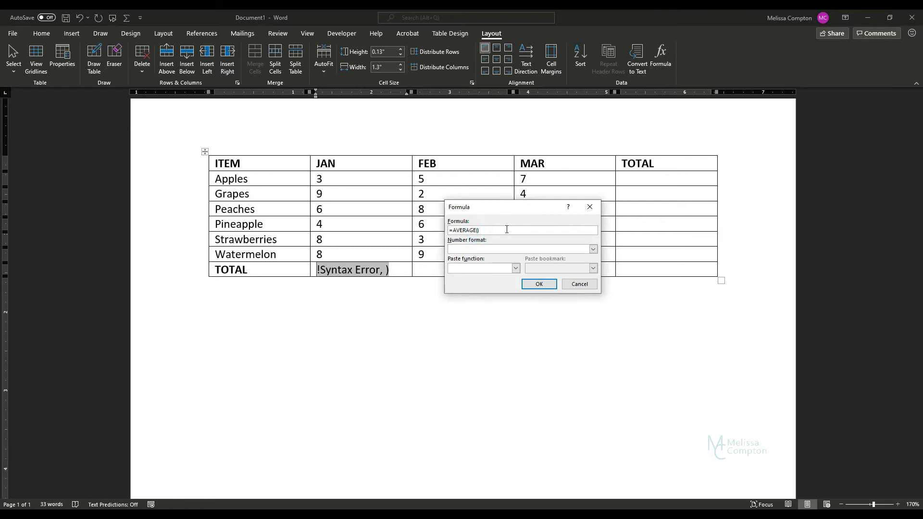
pyautogui.moveTo(511, 212); pyautogui.dragTo(438, 302)
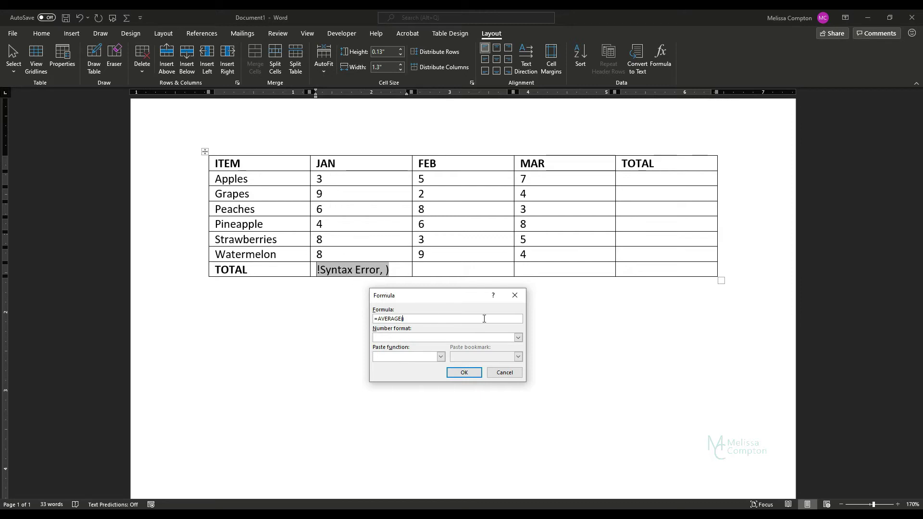
pyautogui.write('bove')
pyautogui.click(469, 373)
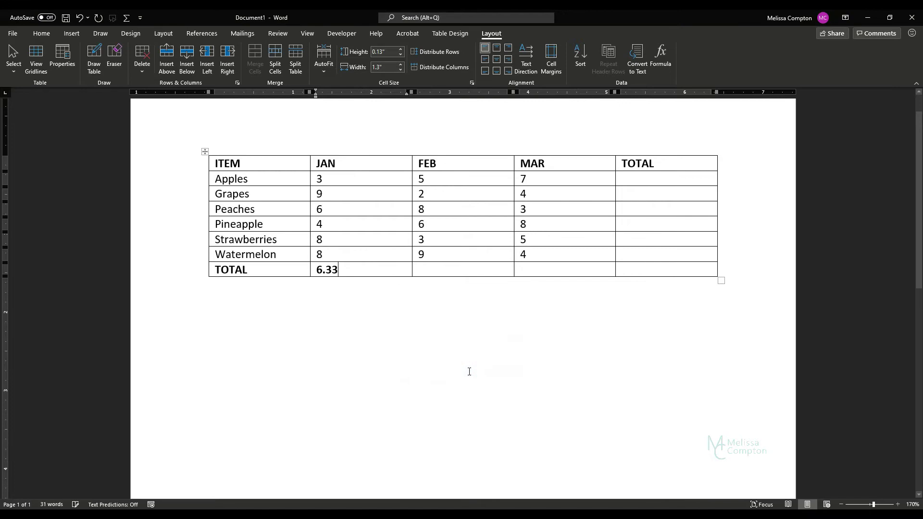
# - Insert the formula =AVERAGE(left) in the TOTAL cell of the Apples row
pyautogui.click(641, 178)
pyautogui.click(662, 57)
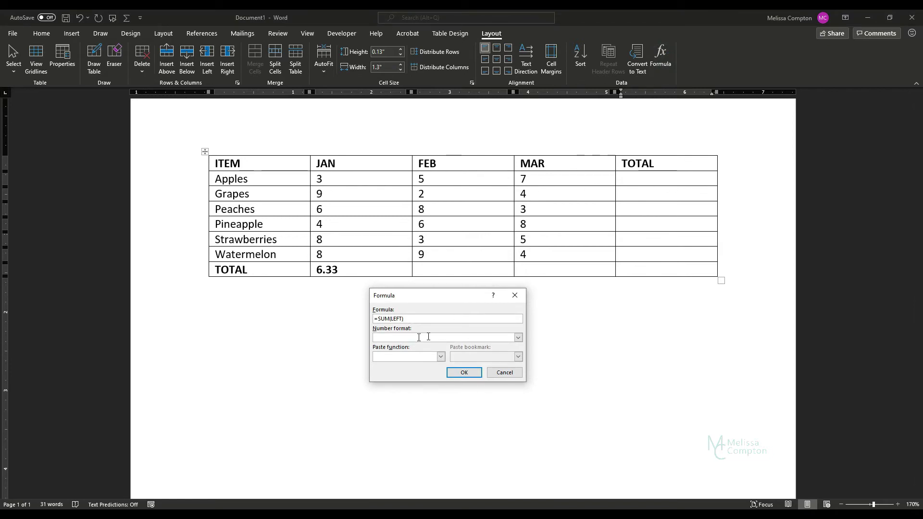
pyautogui.moveTo(403, 319); pyautogui.dragTo(378, 318)
pyautogui.press('BackSpace')
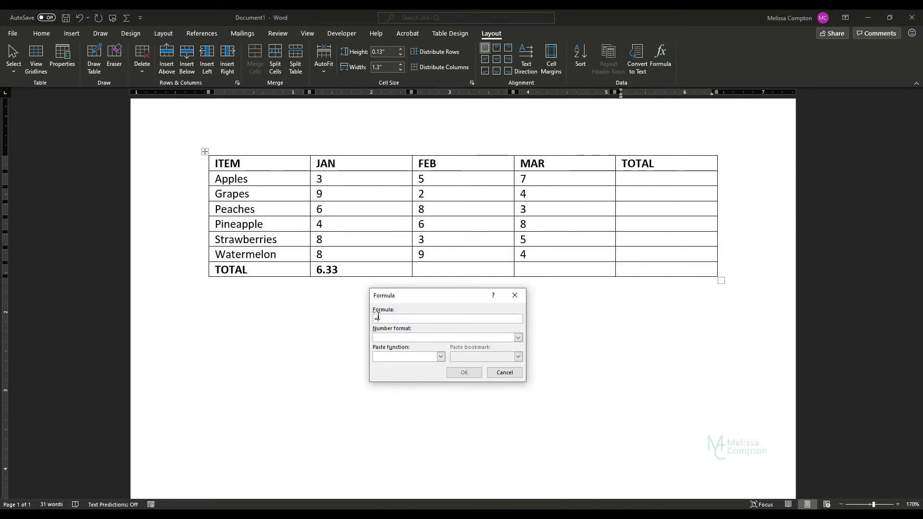
pyautogui.click(440, 357)
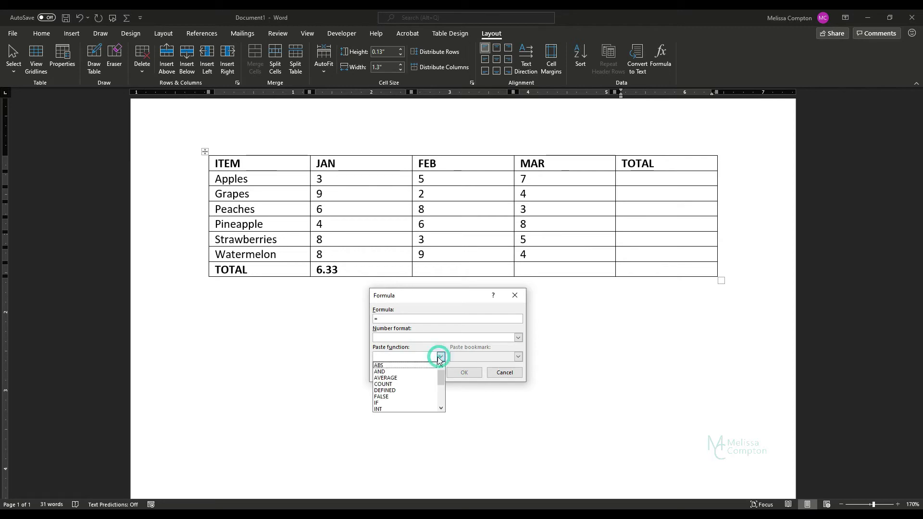
pyautogui.click(416, 380)
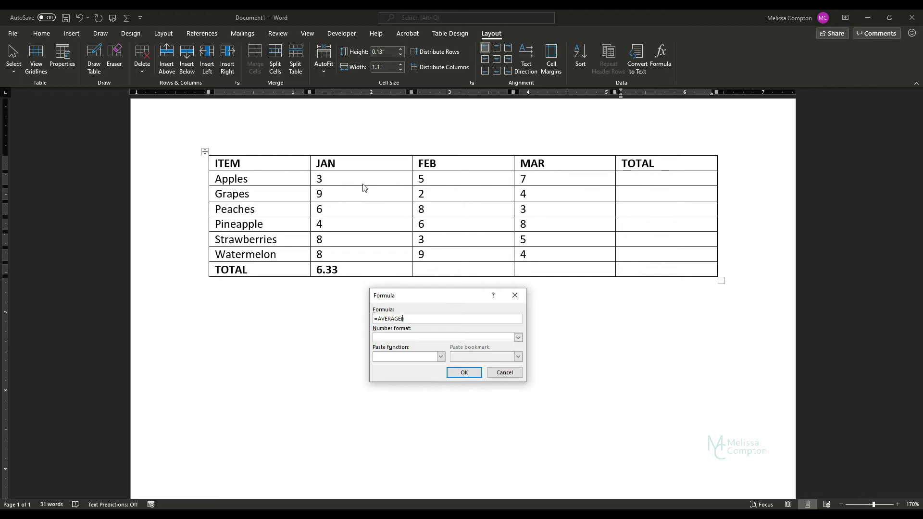
pyautogui.write('left')
pyautogui.click(473, 378)
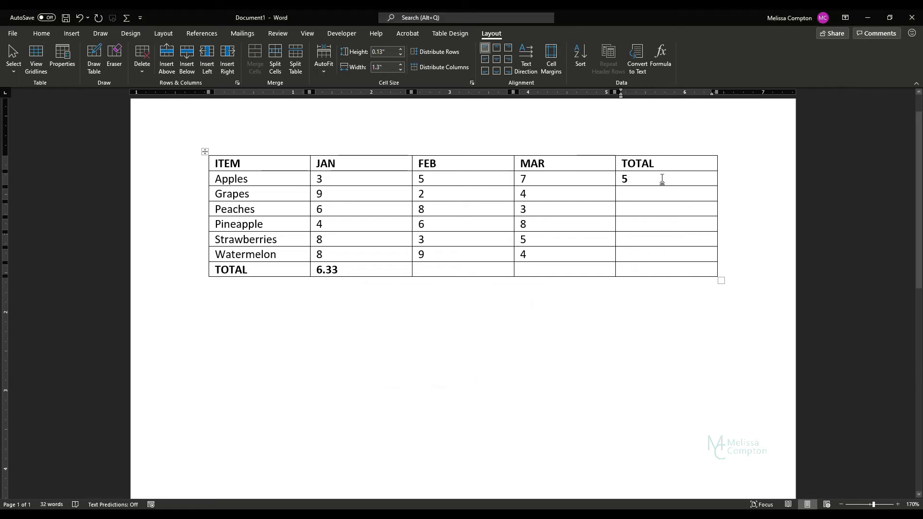
# - Delete the averages from the TOTAL cell of the Apples row and the JAN cell of the TOTAL row
pyautogui.click(639, 180)
pyautogui.doubleClick(625, 179)
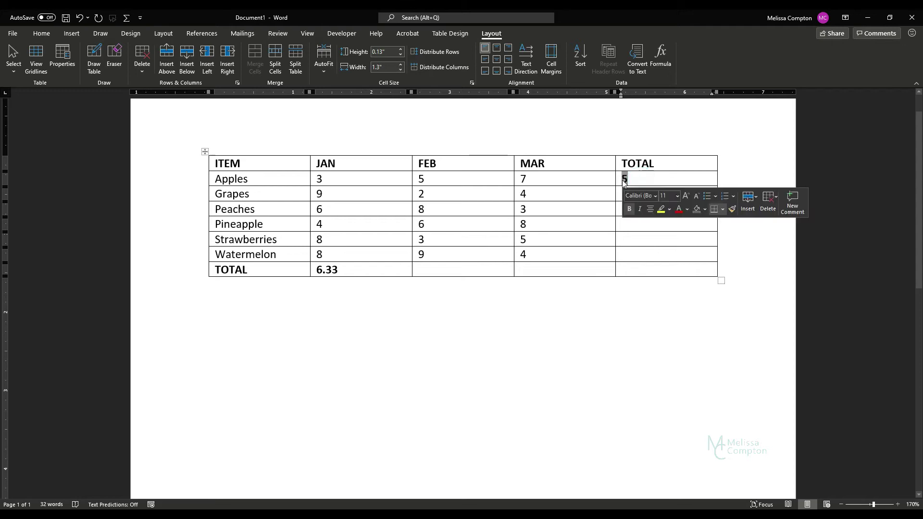
pyautogui.press('Delete')
pyautogui.doubleClick(343, 273)
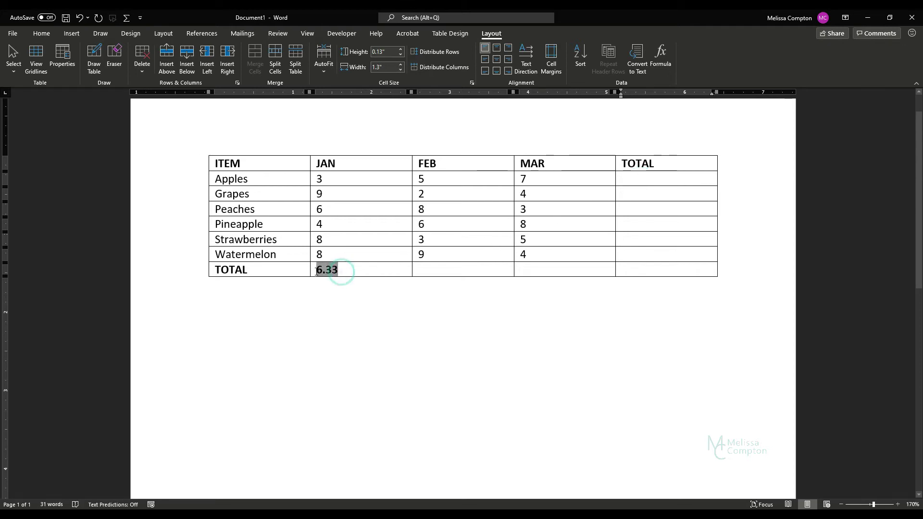
pyautogui.press('Delete')
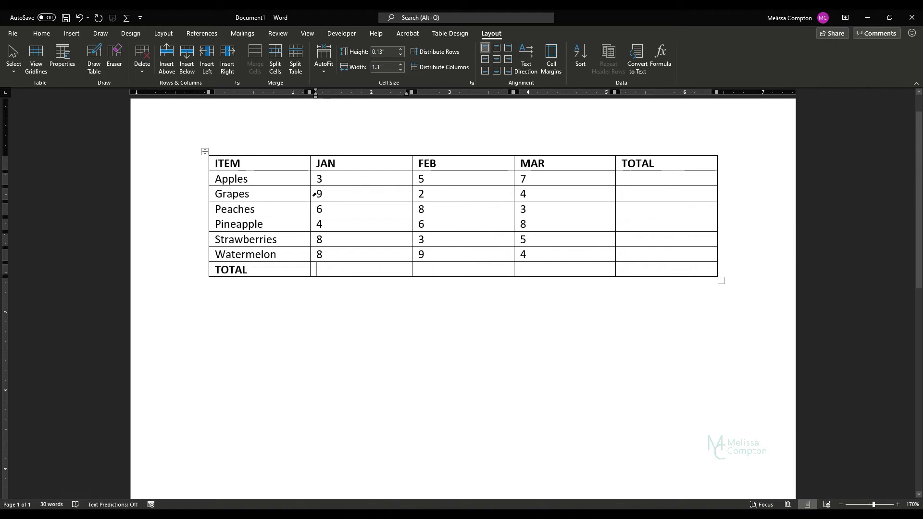
# - Try the formula =MAX() without an argument in the JAN cell of the TOTAL row, replacing the suggested SUM formula
pyautogui.click(663, 54)
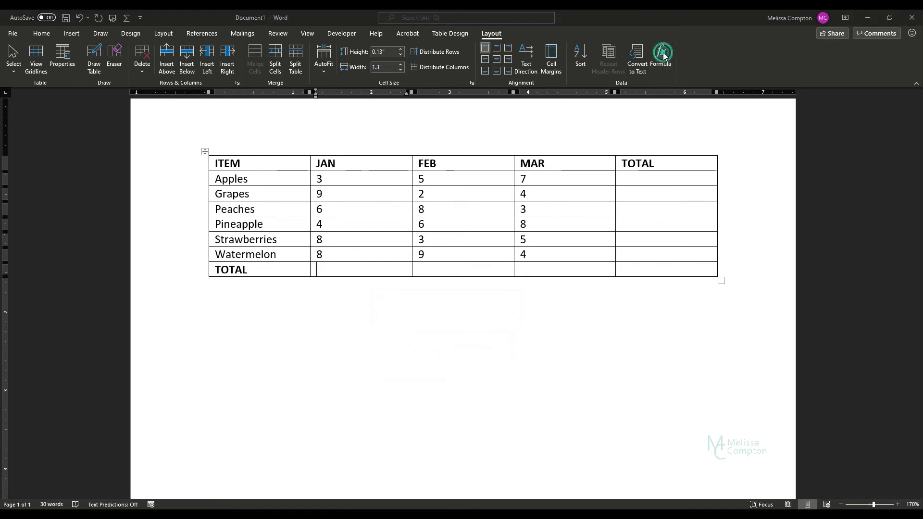
pyautogui.moveTo(412, 318); pyautogui.dragTo(377, 321)
pyautogui.press('BackSpace')
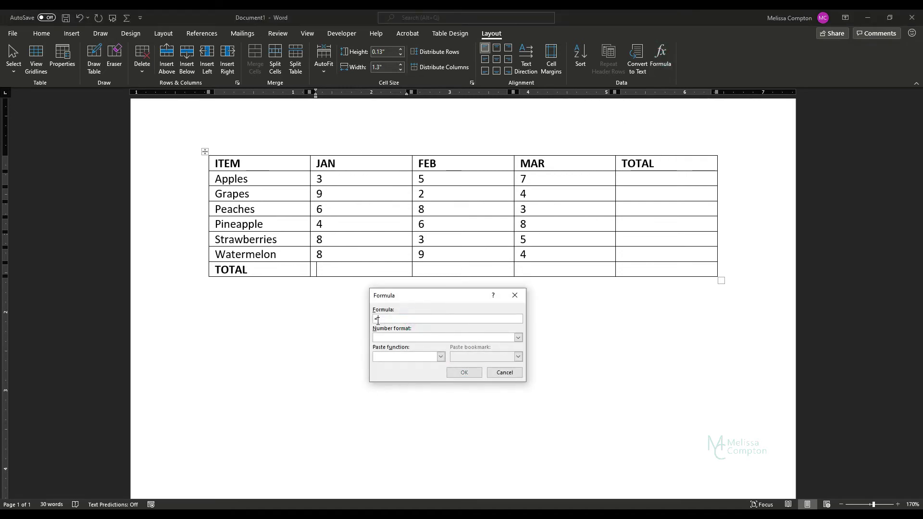
pyautogui.click(440, 356)
pyautogui.scroll(-1, 408, 387)
pyautogui.click(387, 395)
pyautogui.click(464, 373)
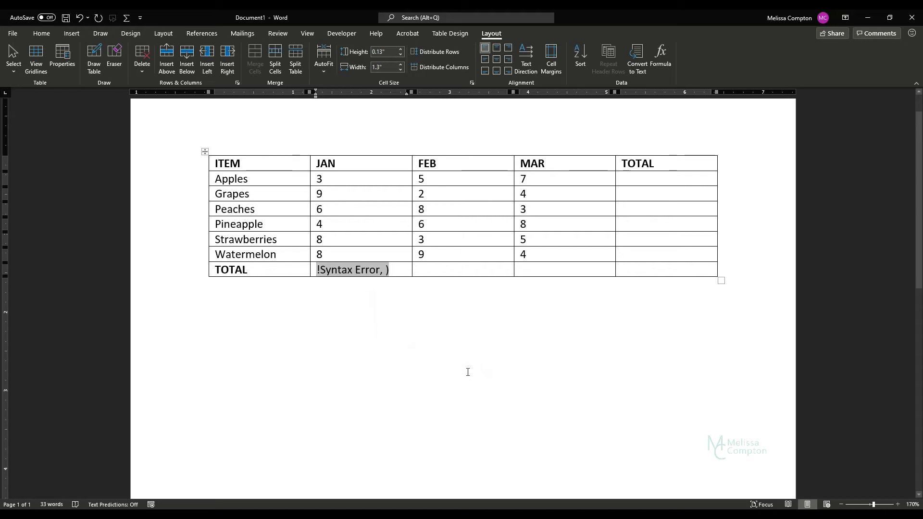
# - Correct the formula in the JAN cell of the TOTAL row to =MAX(above)
pyautogui.click(661, 57)
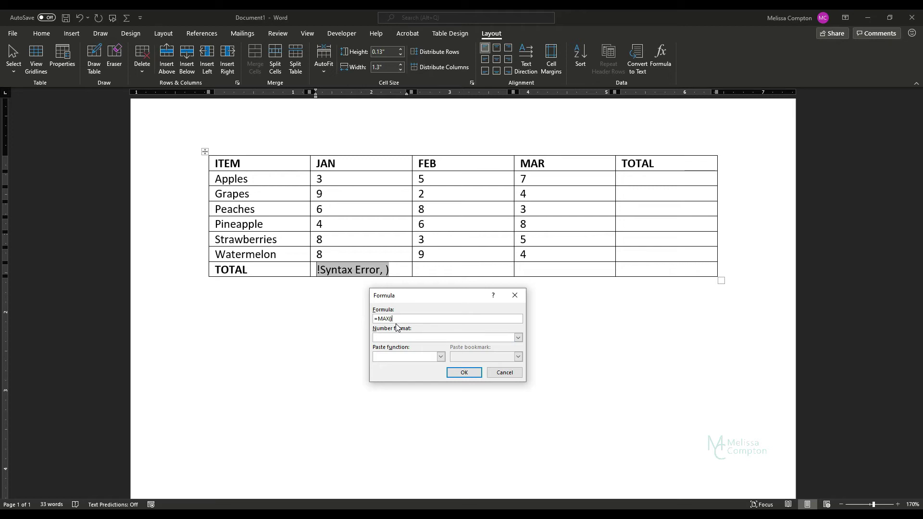
pyautogui.write('above')
pyautogui.click(463, 373)
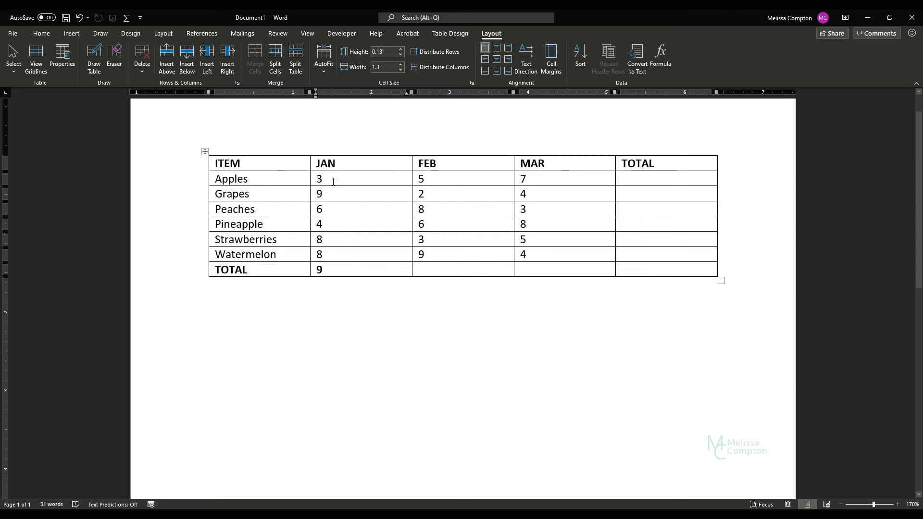
# - Replace the MAX result in the JAN cell of the TOTAL row with the cell-reference formula =b2+b4
pyautogui.doubleClick(332, 267)
pyautogui.press('Delete')
pyautogui.click(661, 57)
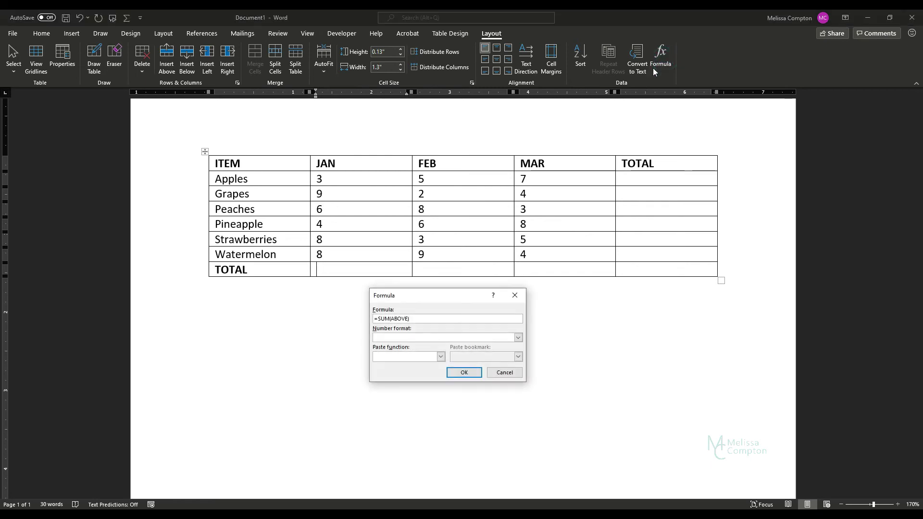
pyautogui.moveTo(441, 303); pyautogui.dragTo(373, 309)
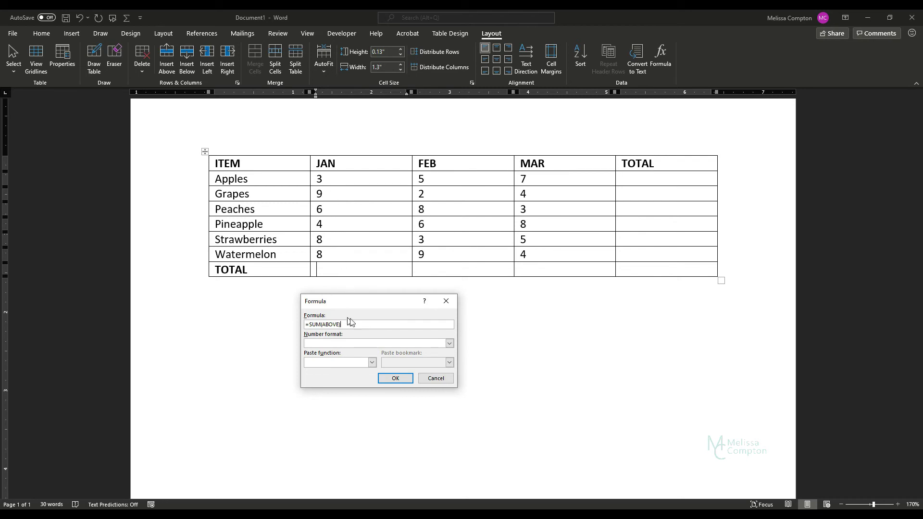
pyautogui.moveTo(351, 322); pyautogui.dragTo(309, 323)
pyautogui.press('Delete')
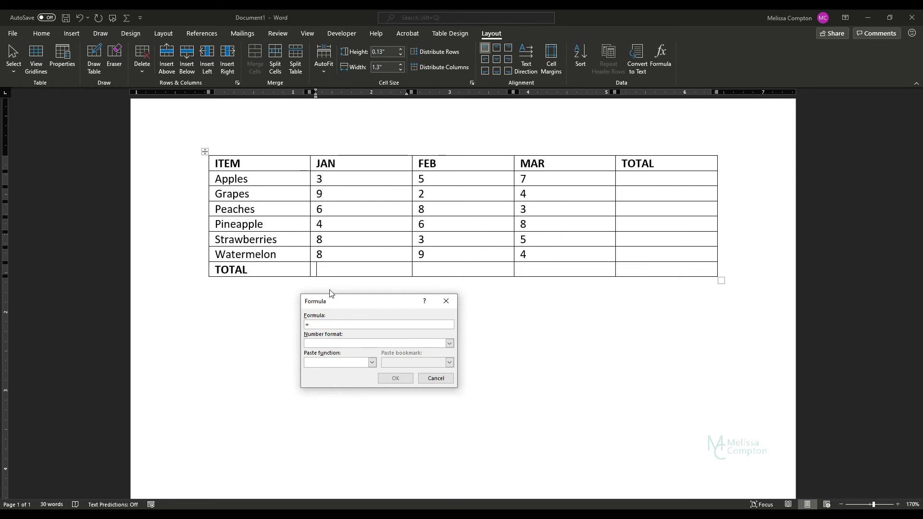
pyautogui.click(324, 325)
pyautogui.write('b2+')
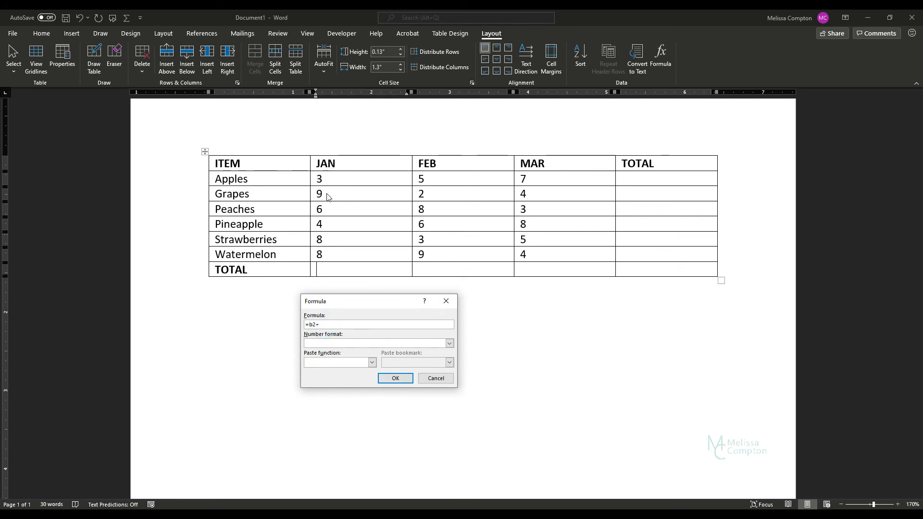
pyautogui.write('b4')
pyautogui.click(406, 377)
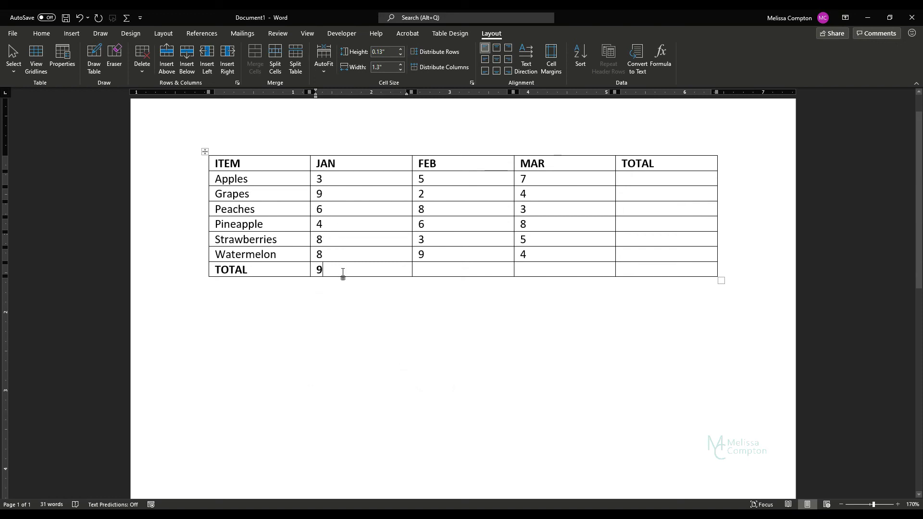
# - Undo the =b2+b4 formula and insert =PRODUCT(above) in the JAN cell of the TOTAL row
pyautogui.hotkey('ctrl', 'z')
pyautogui.click(663, 59)
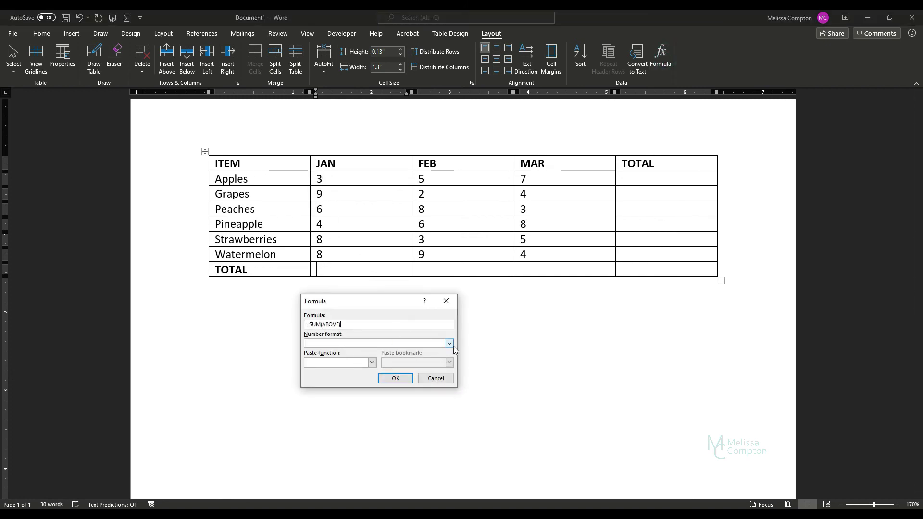
pyautogui.moveTo(346, 324); pyautogui.dragTo(312, 323)
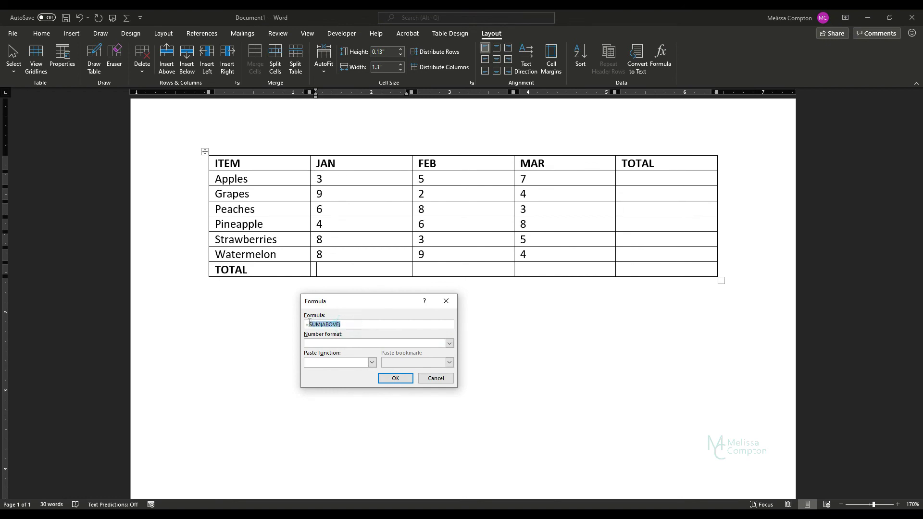
pyautogui.press('BackSpace')
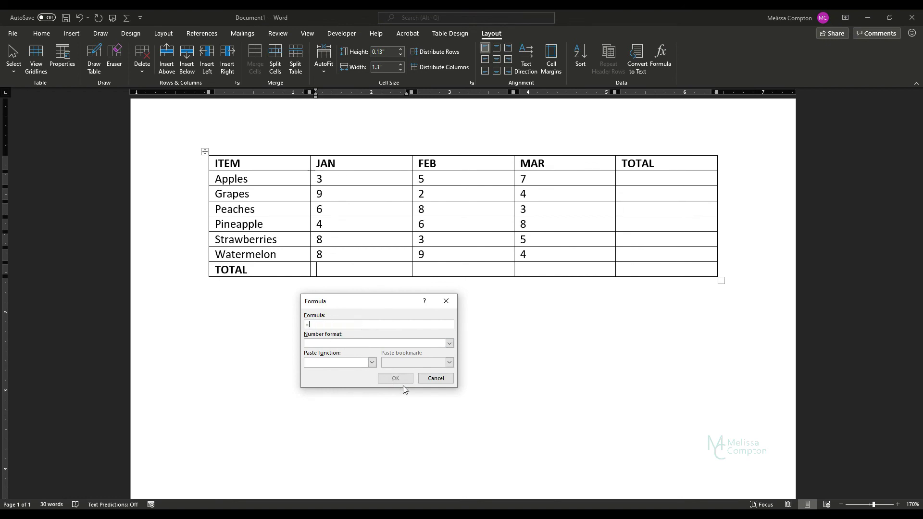
pyautogui.click(372, 363)
pyautogui.scroll(-2, 352, 394)
pyautogui.scroll(-3, 351, 395)
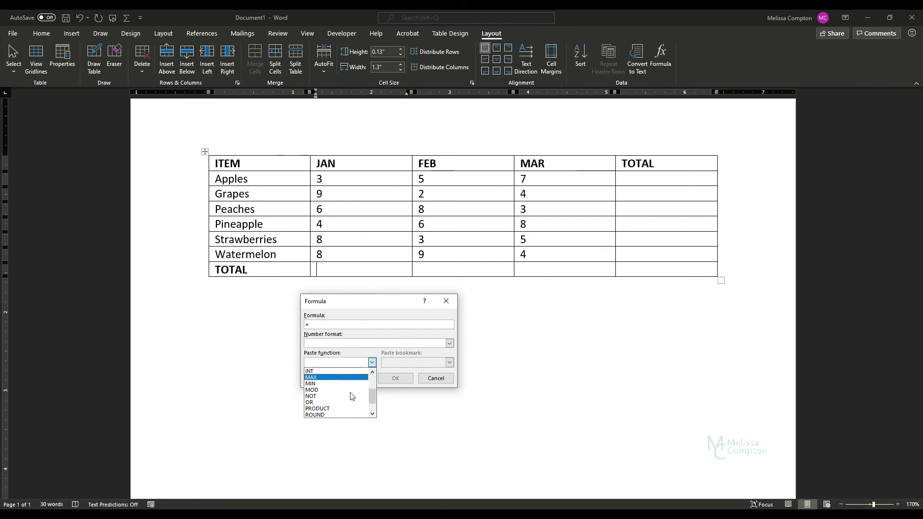
pyautogui.click(332, 403)
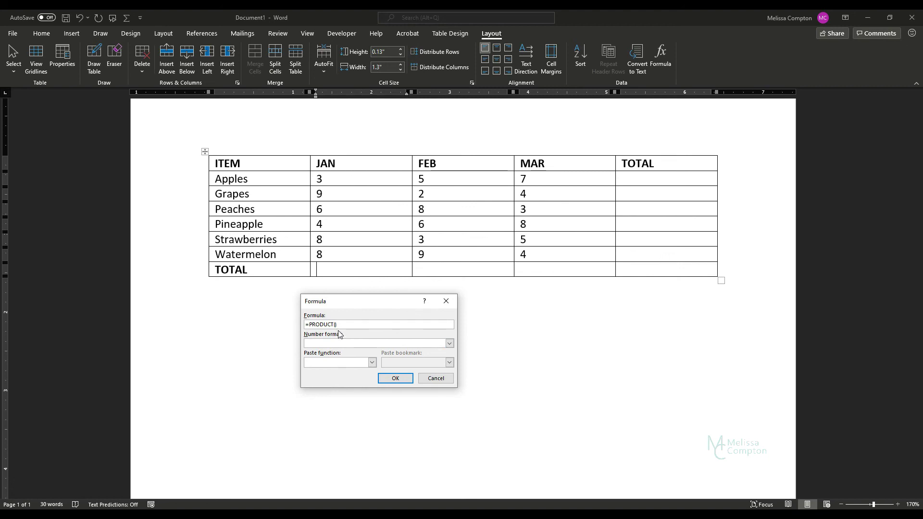
pyautogui.write('above')
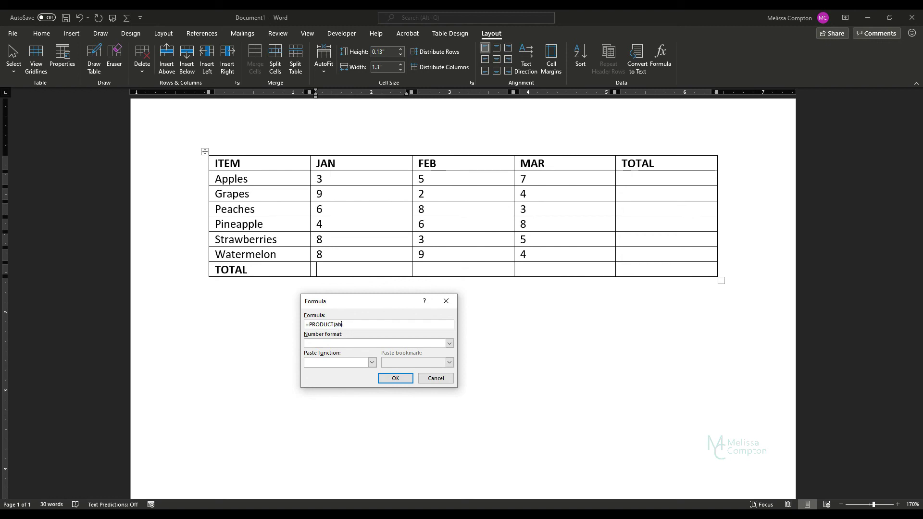
pyautogui.click(384, 379)
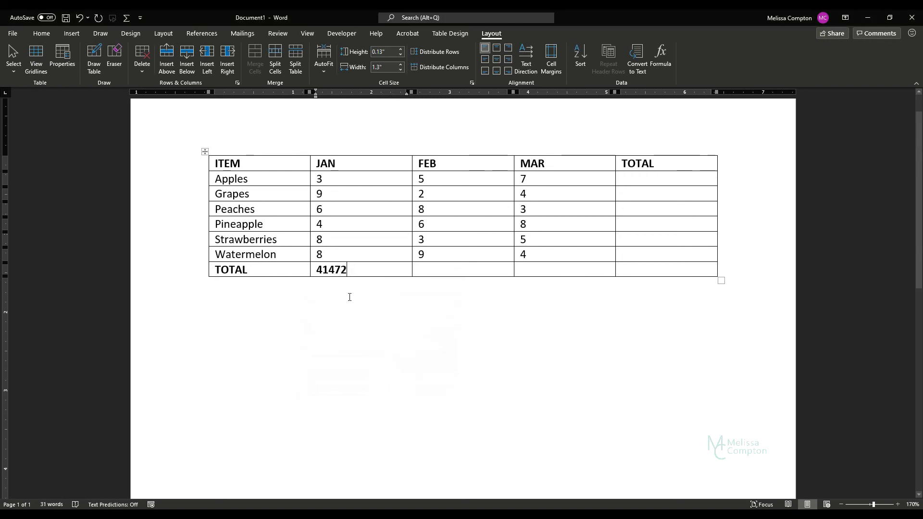
pyautogui.click(350, 270)
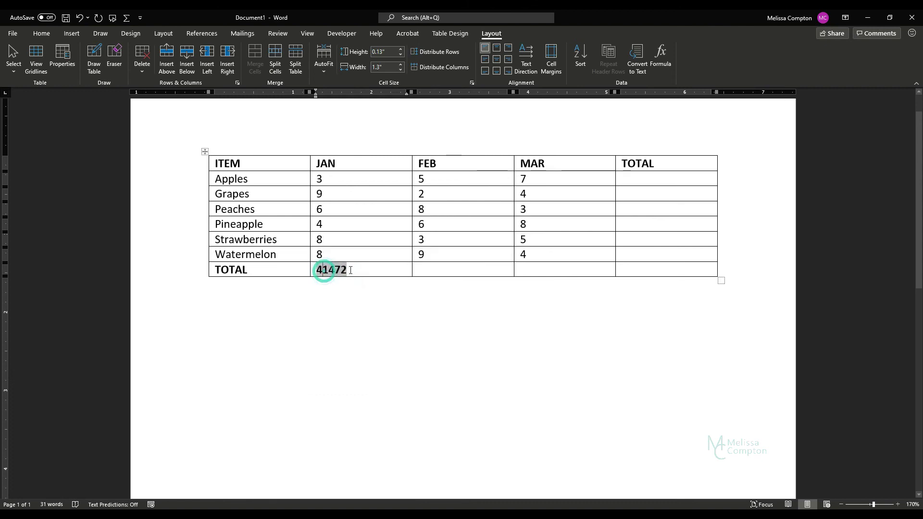
pyautogui.moveTo(353, 270); pyautogui.dragTo(317, 270)
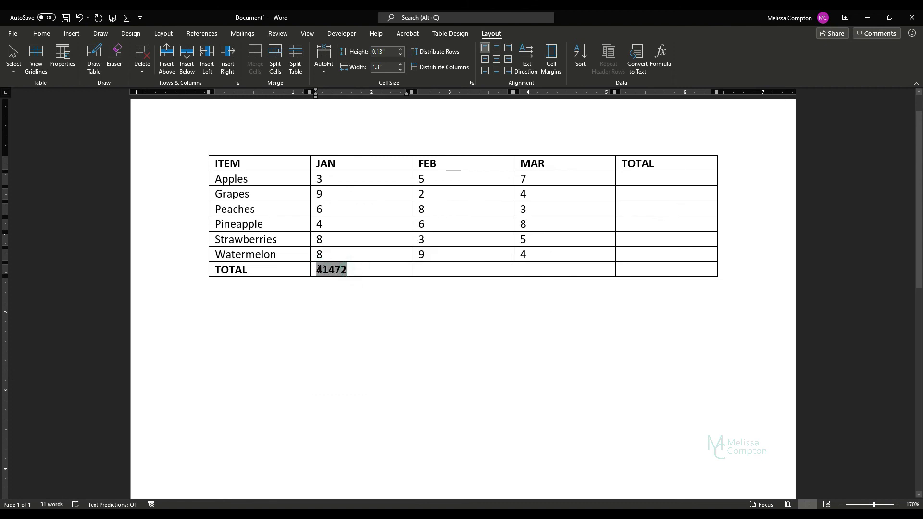
pyautogui.click(352, 272)
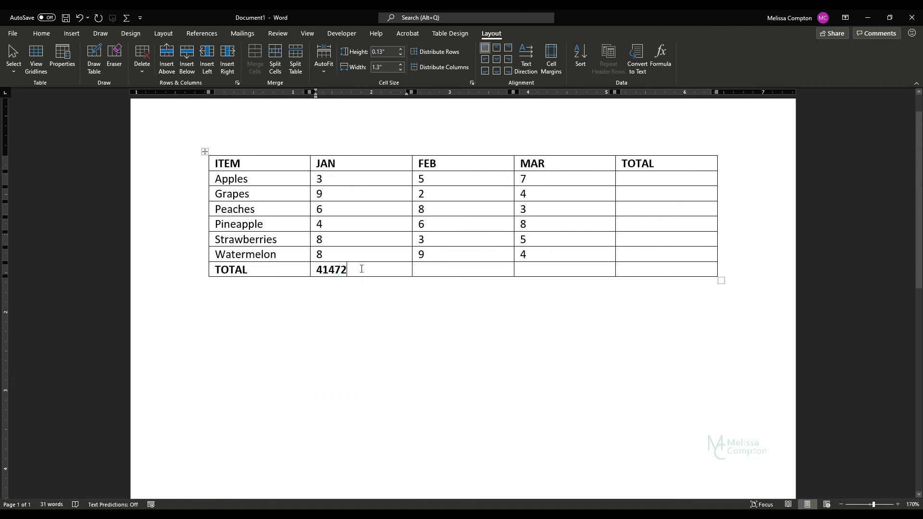